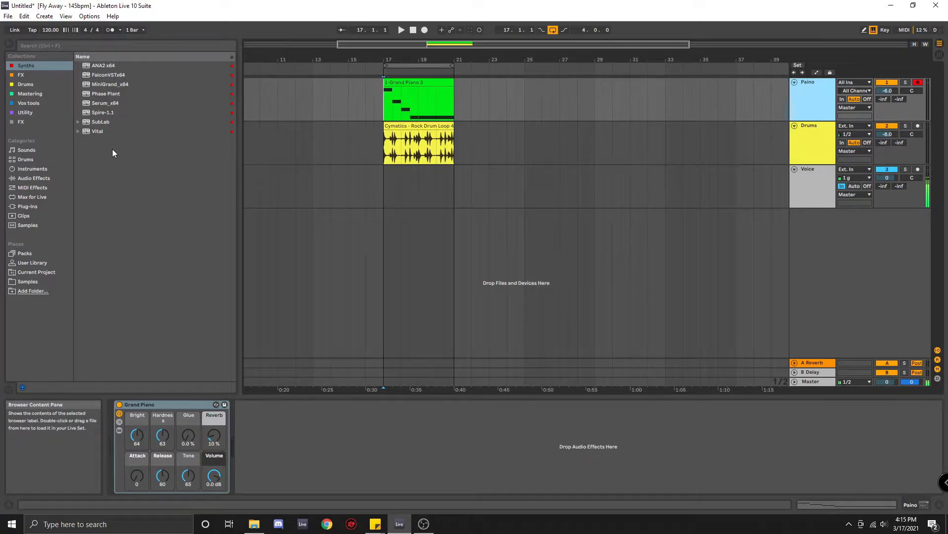
# Save the current Live Set.
pyautogui.click(13, 17)
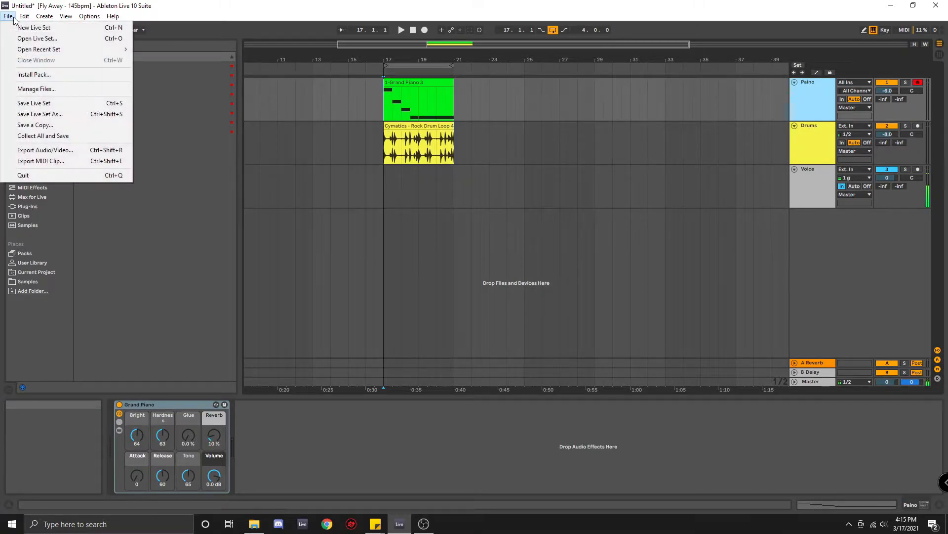
pyautogui.click(74, 103)
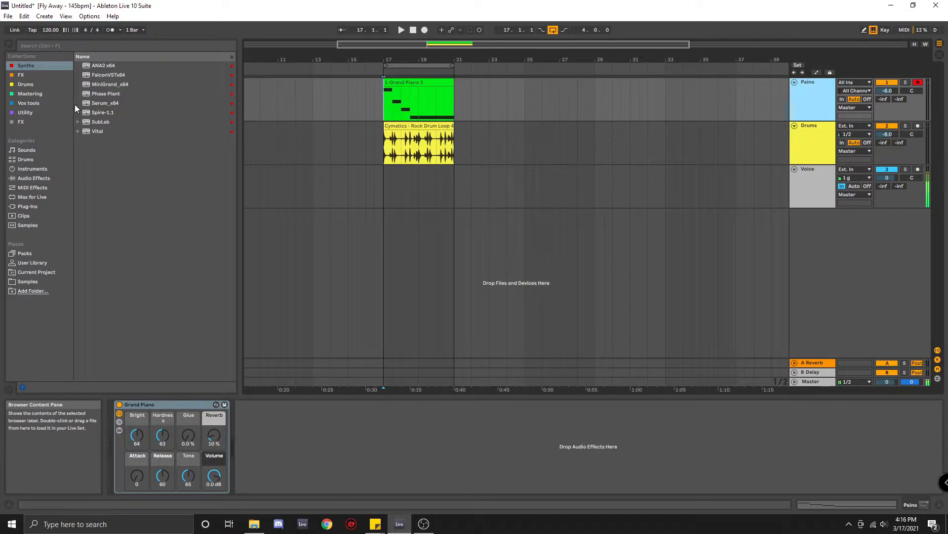
# Review which media file sources Collect All and Save can copy into the project, without collecting them.
pyautogui.click(8, 15)
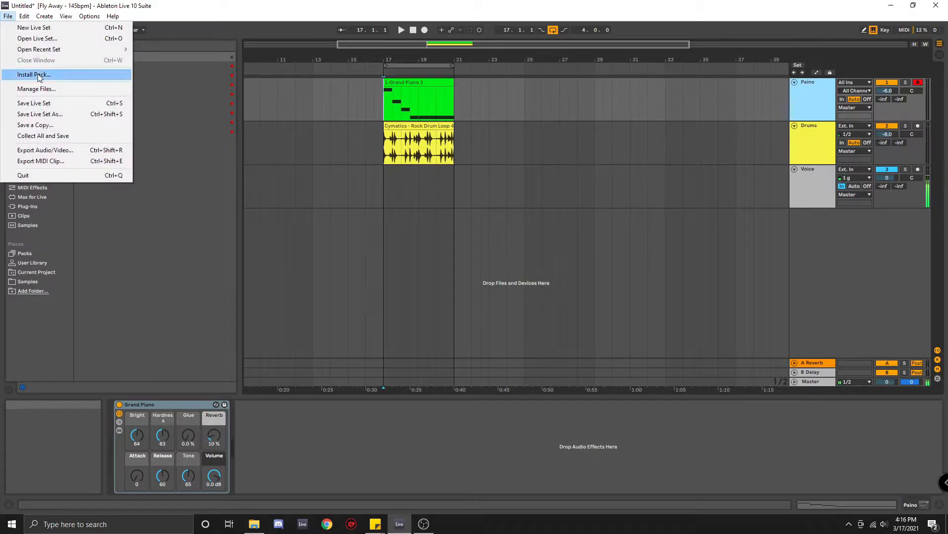
pyautogui.click(67, 138)
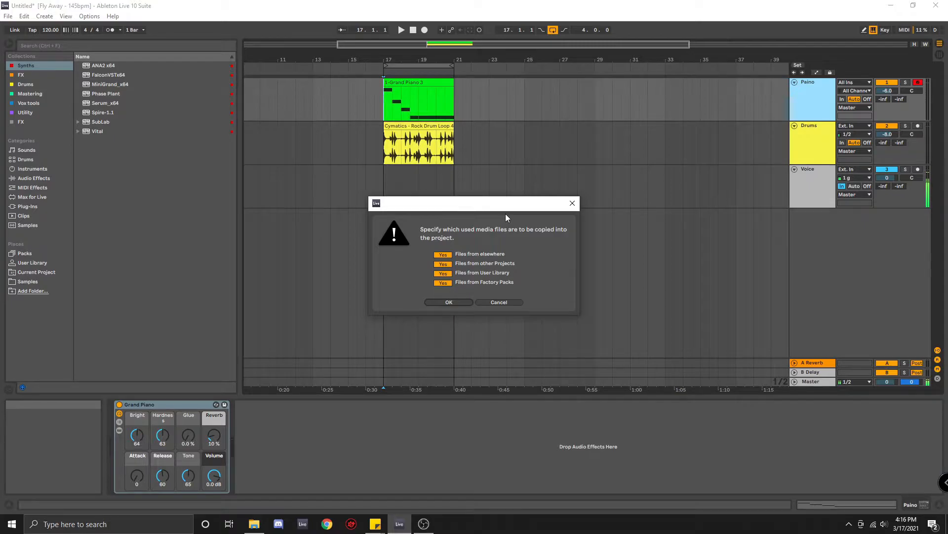
pyautogui.click(572, 203)
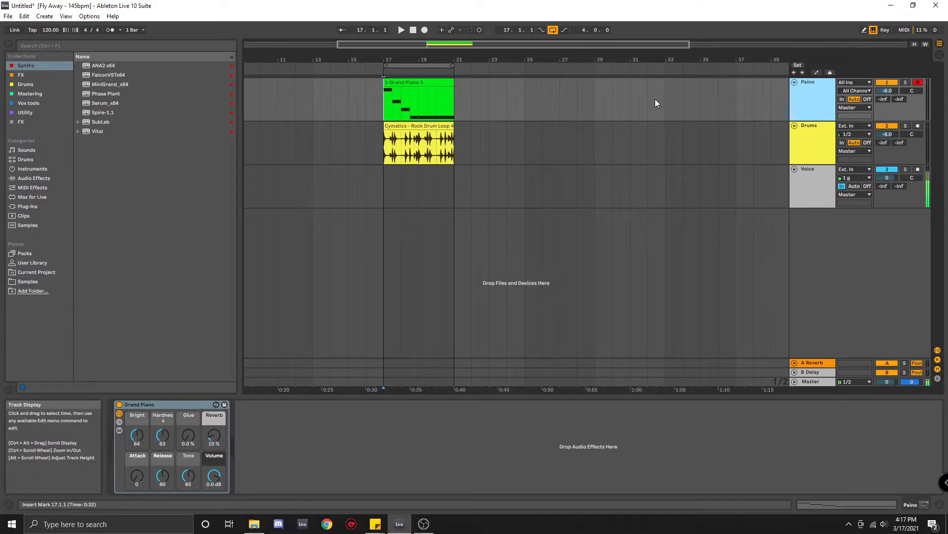
# Examine the Freeze Track option and the other track commands for the Paino track without applying any.
pyautogui.rightClick(808, 94)
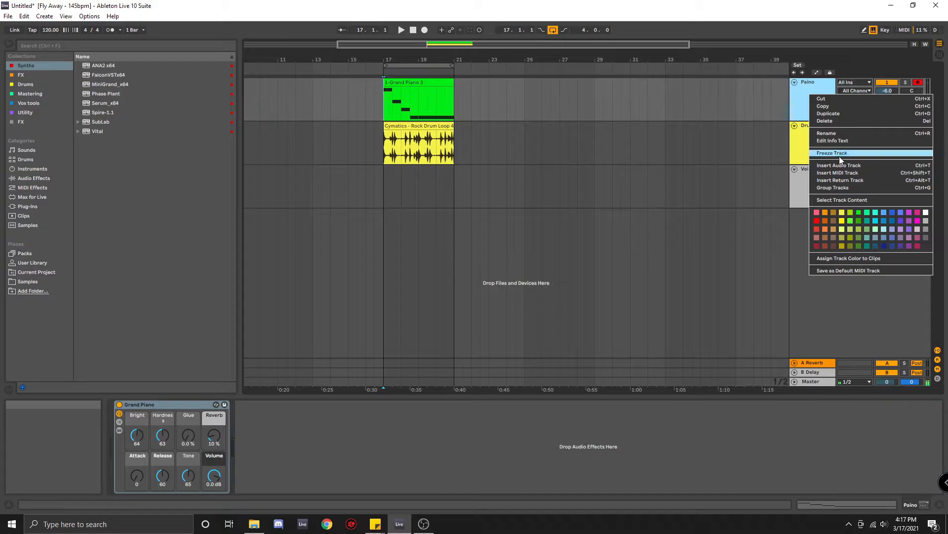
pyautogui.click(785, 141)
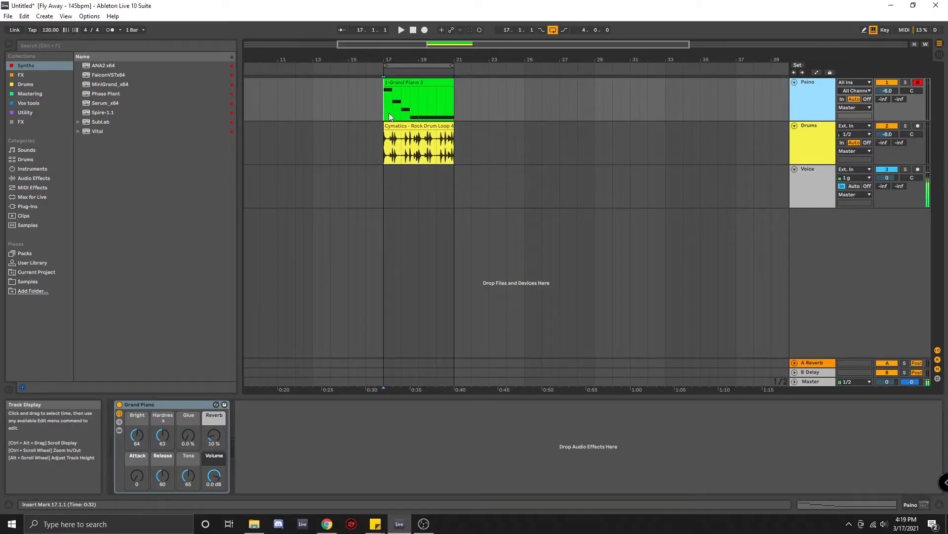
pyautogui.rightClick(818, 108)
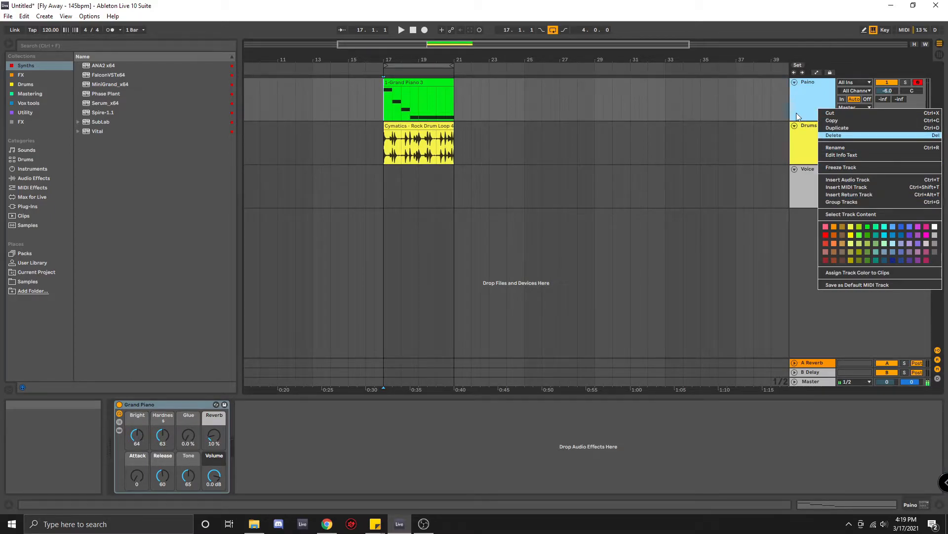
pyautogui.click(796, 105)
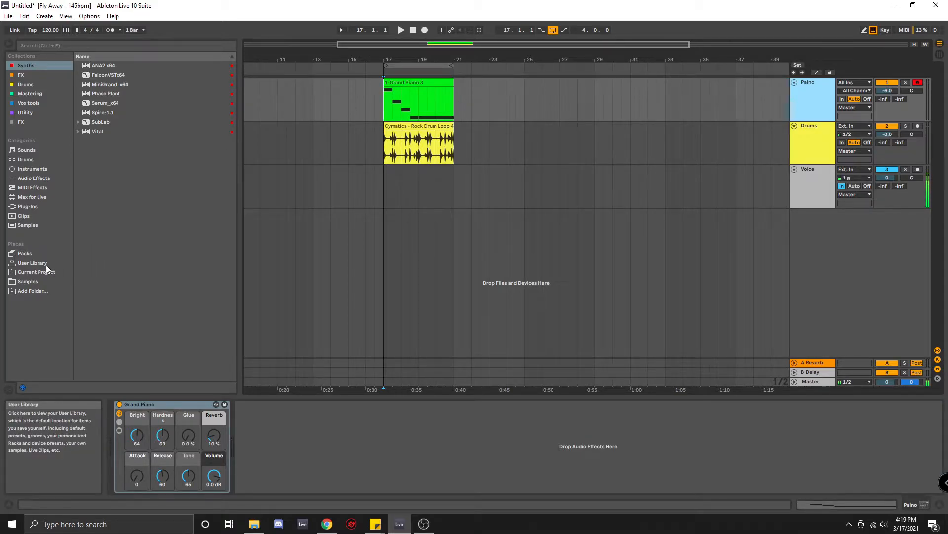
# Show the Current Project files in the browser and look through the saved versions in the Backup folder.
pyautogui.click(33, 272)
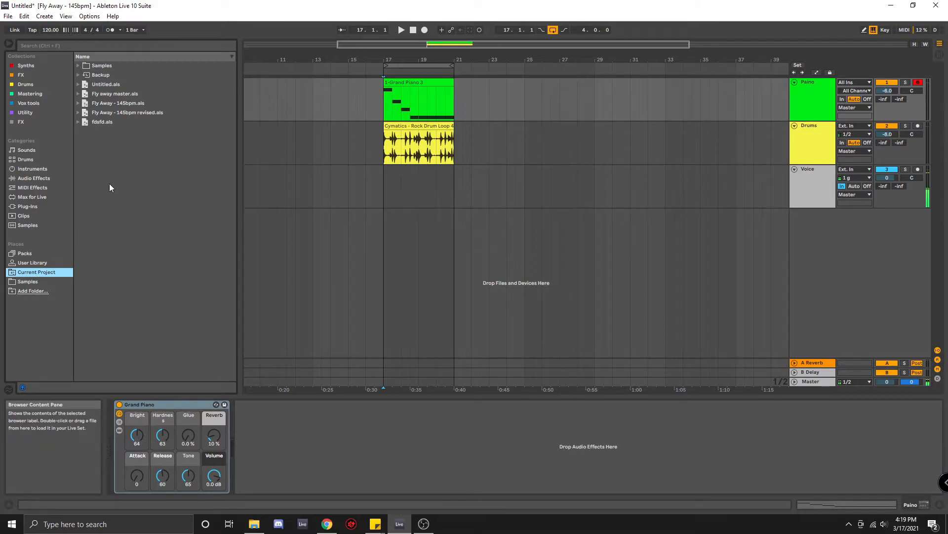
pyautogui.click(77, 74)
pyautogui.click(78, 75)
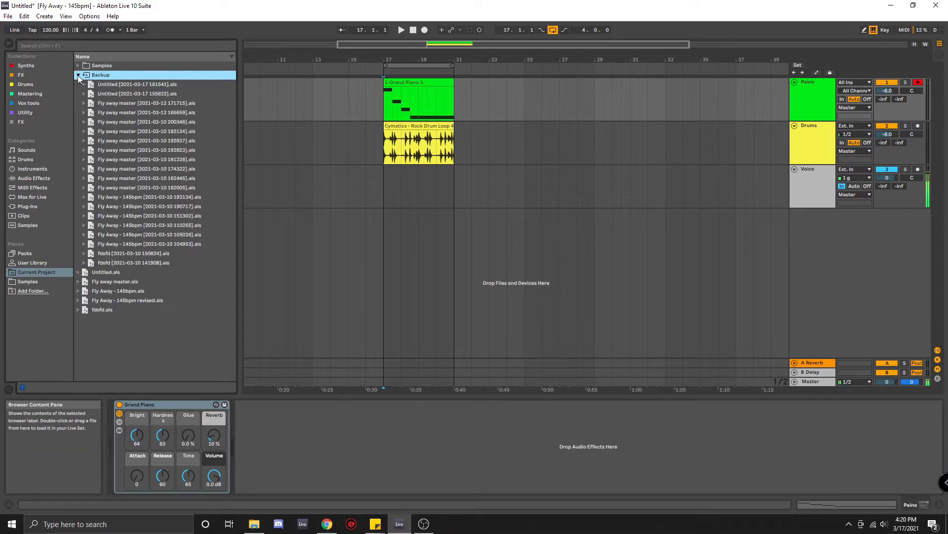
pyautogui.click(78, 75)
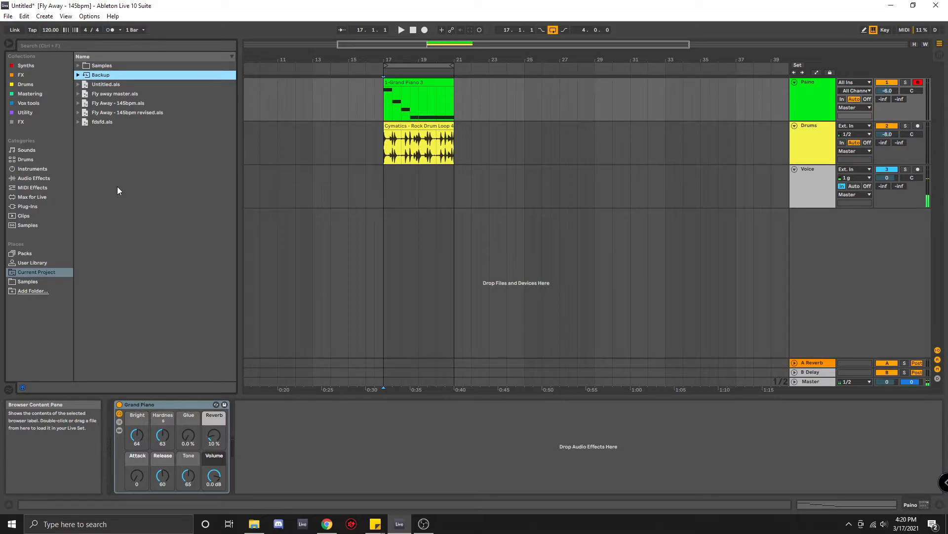
# Examine the Export Audio/Video settings for the whole set and close them without exporting.
pyautogui.click(10, 16)
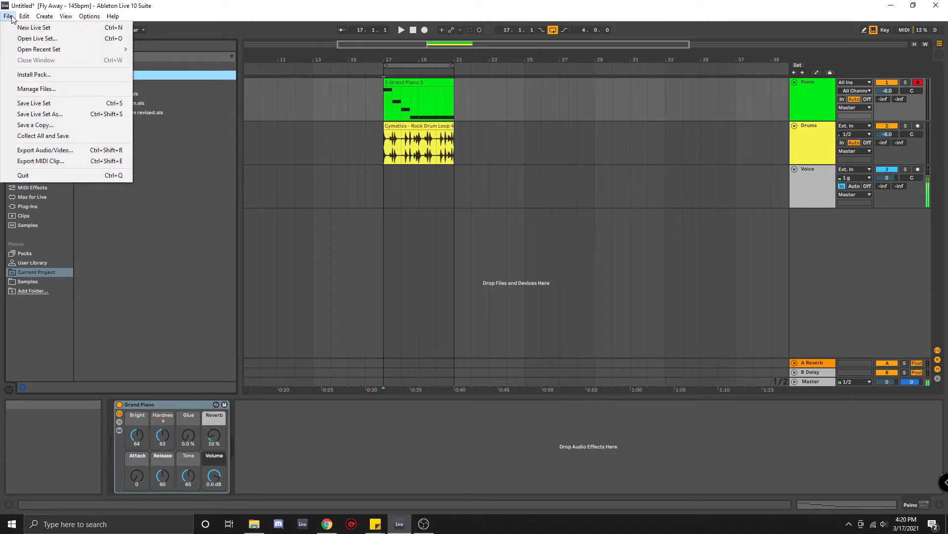
pyautogui.click(50, 151)
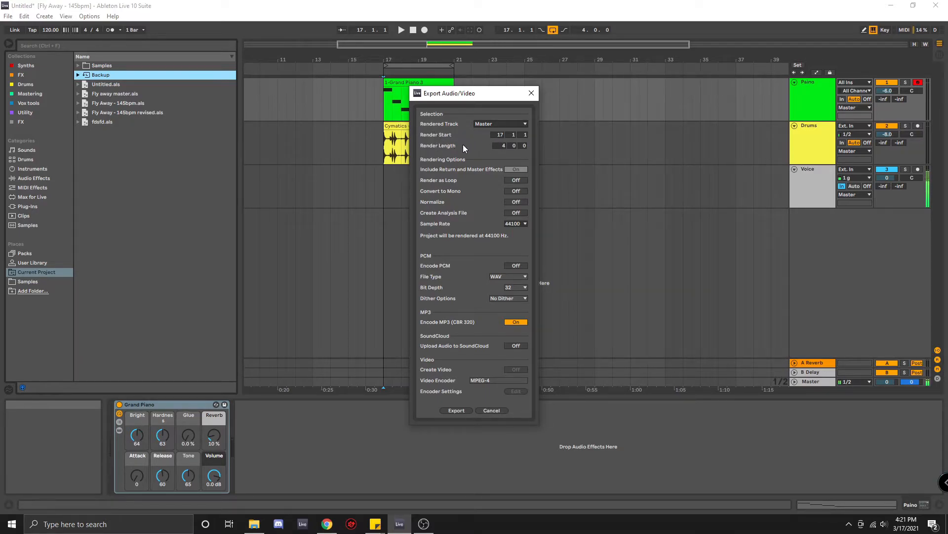
pyautogui.click(527, 94)
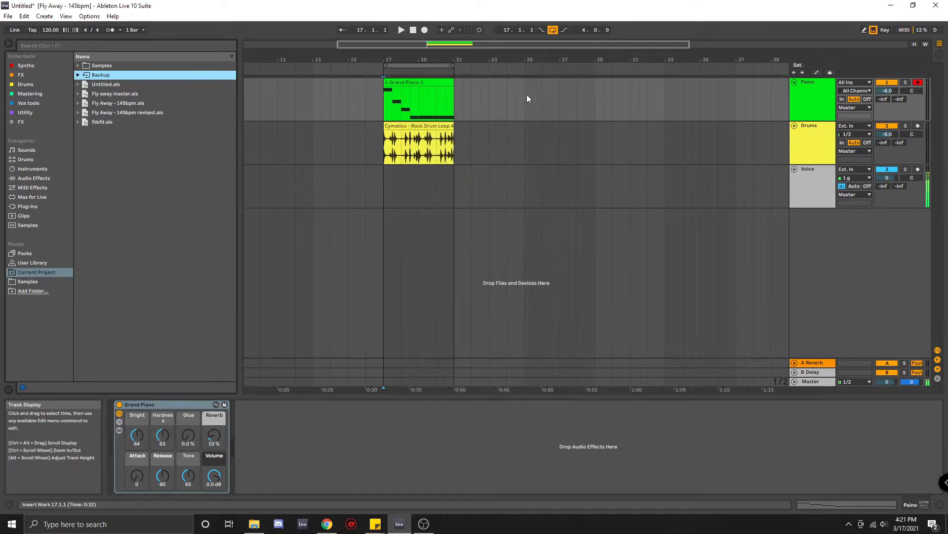
# Select the Paino and Drums tracks and set the rendered track for the audio export to Selected Tracks Only.
pyautogui.click(814, 104)
pyautogui.keyDown('shift'); pyautogui.click(808, 135); pyautogui.keyUp('shift')
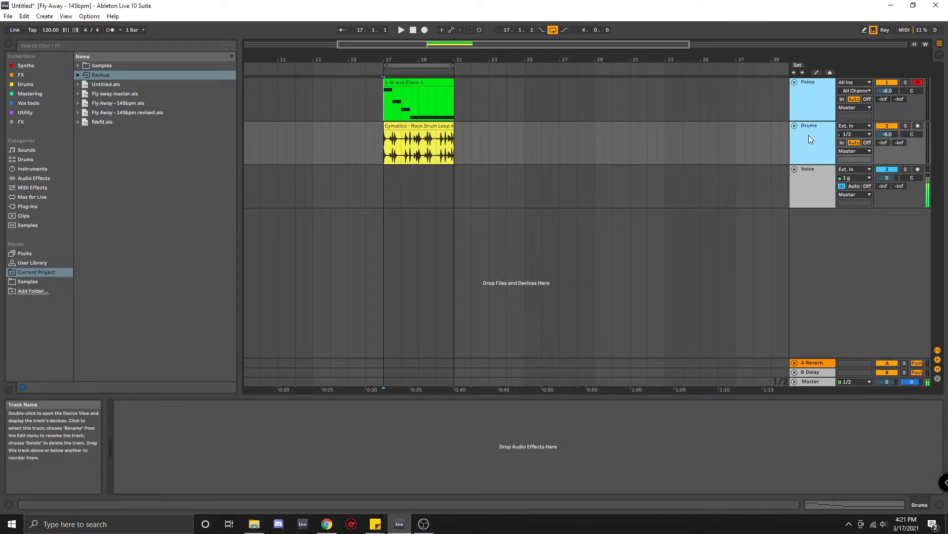
pyautogui.click(8, 16)
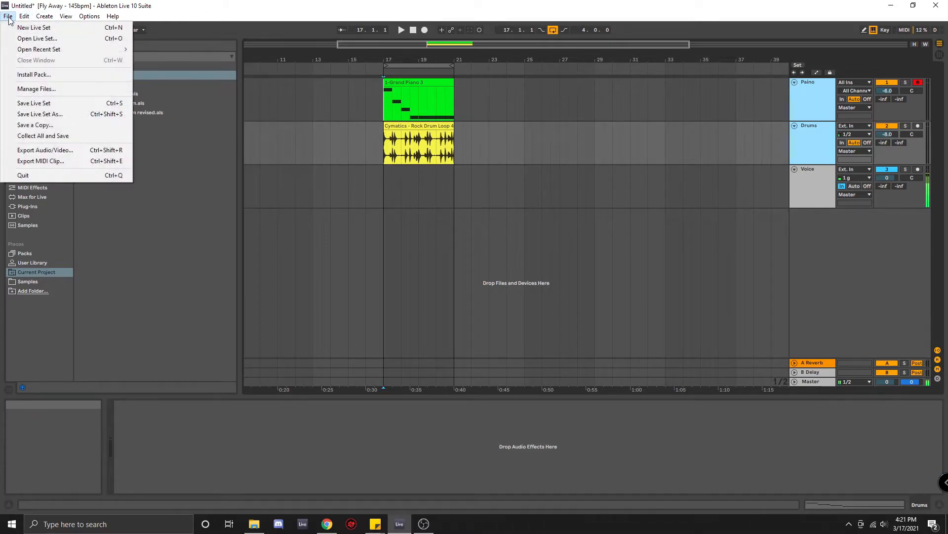
pyautogui.click(100, 152)
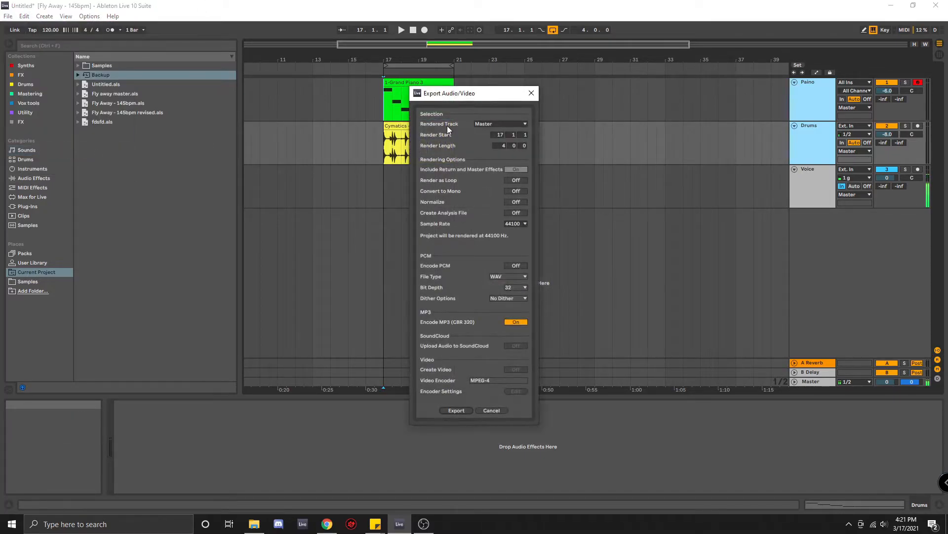
pyautogui.click(486, 124)
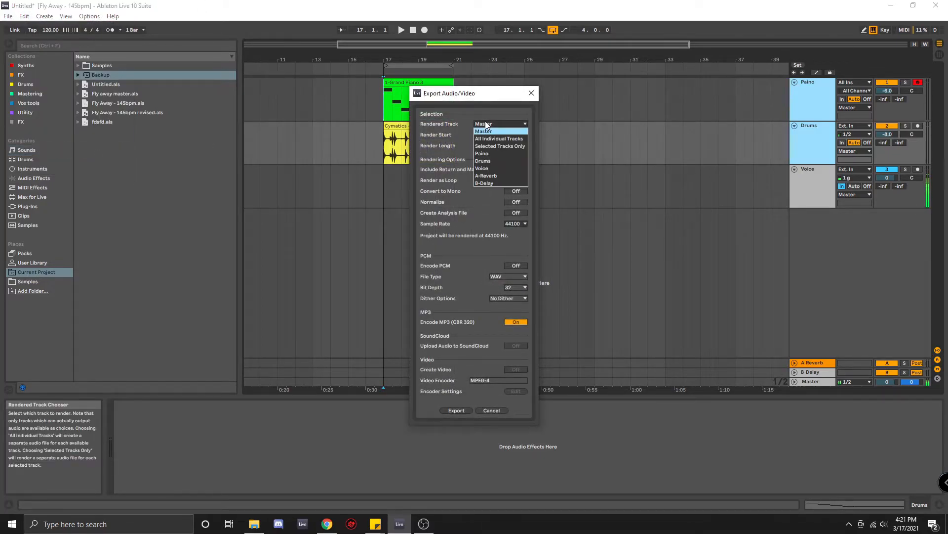
pyautogui.click(497, 147)
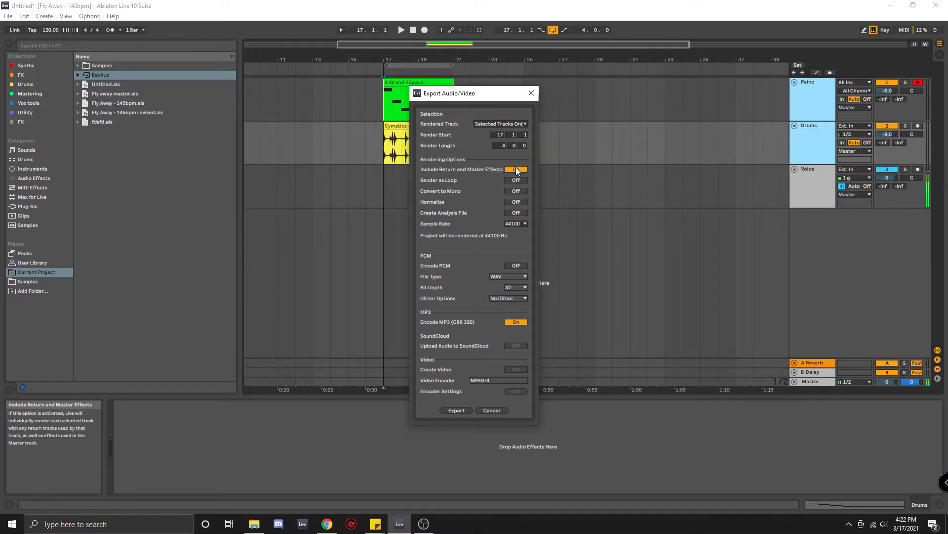
# Set the rendered track of the export to Master and check the available sample rates, keeping 44100.
pyautogui.click(517, 123)
pyautogui.click(513, 130)
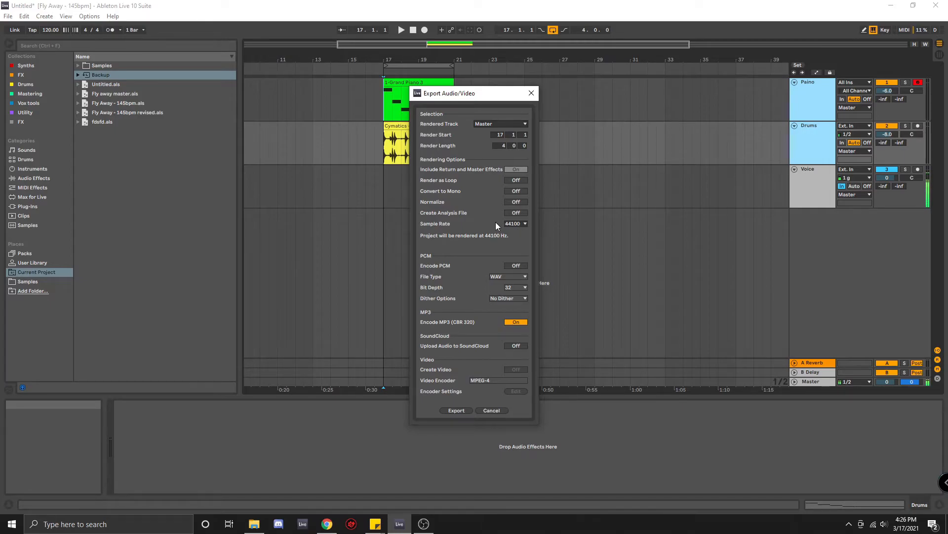
pyautogui.click(512, 224)
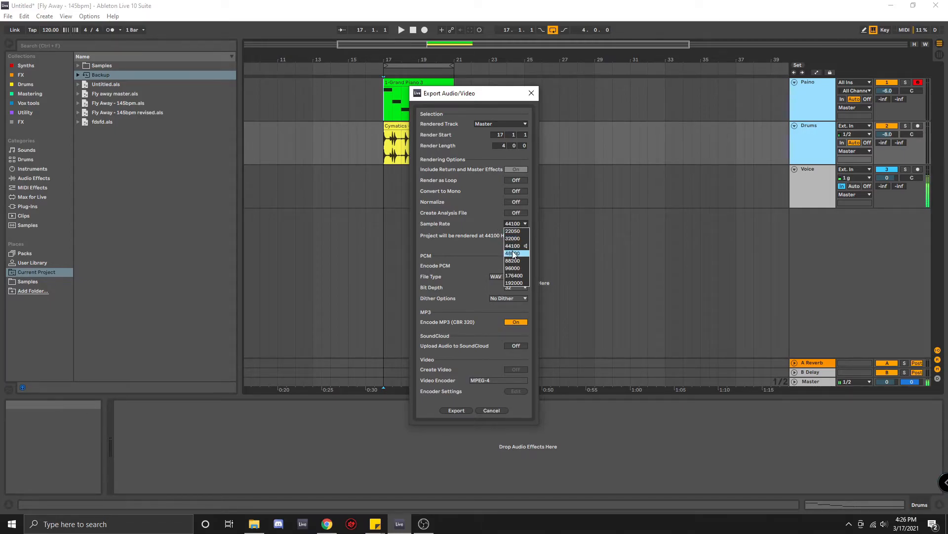
pyautogui.click(485, 224)
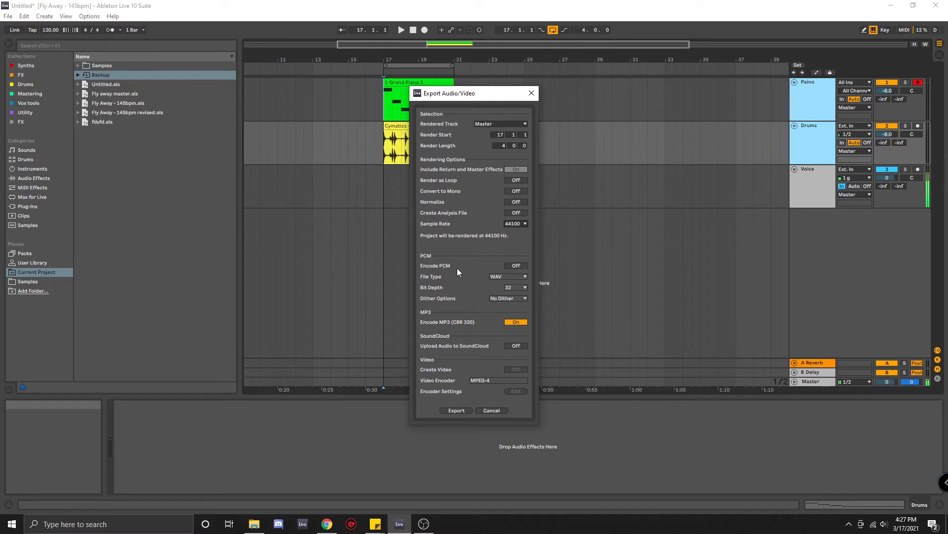
# Enable PCM encoding for the export with WAV as the file type and a bit depth of 24.
pyautogui.click(517, 267)
pyautogui.click(521, 278)
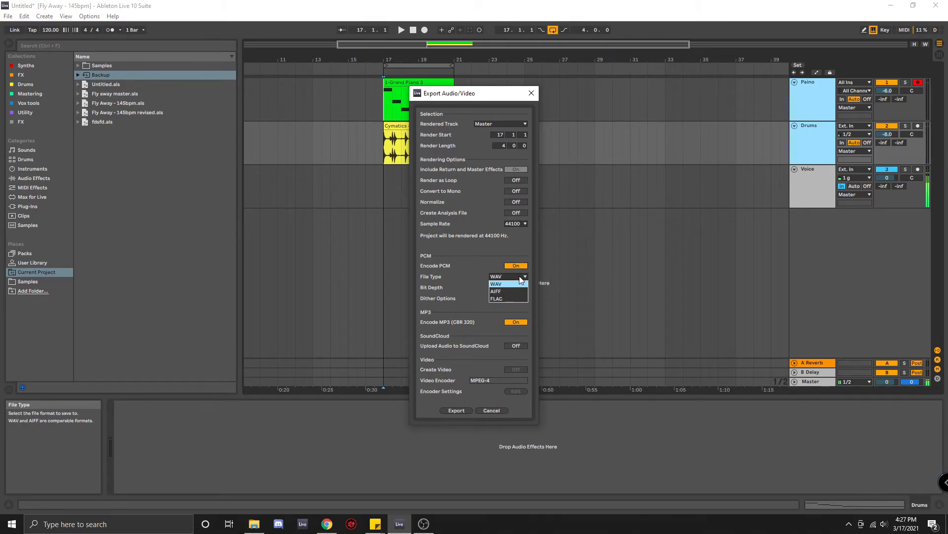
pyautogui.click(515, 266)
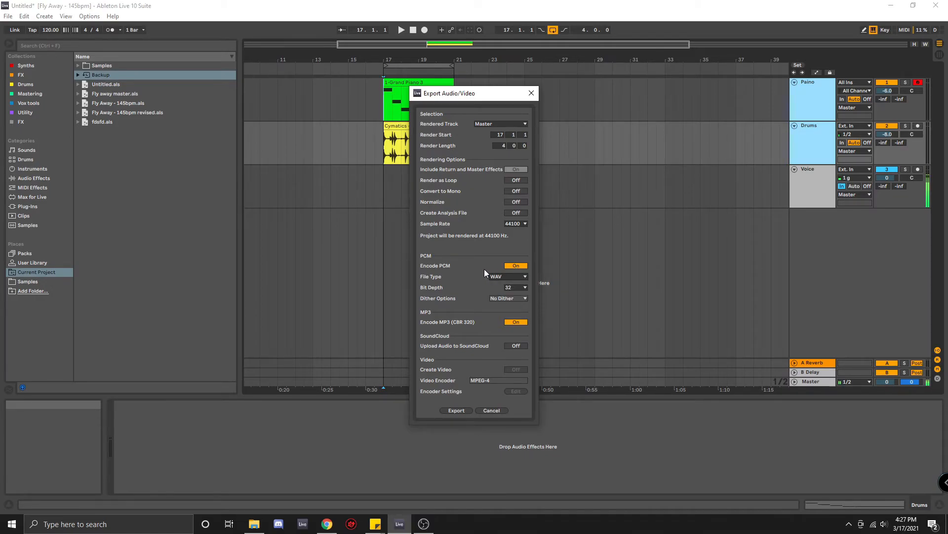
pyautogui.click(517, 288)
pyautogui.click(517, 291)
pyautogui.click(518, 288)
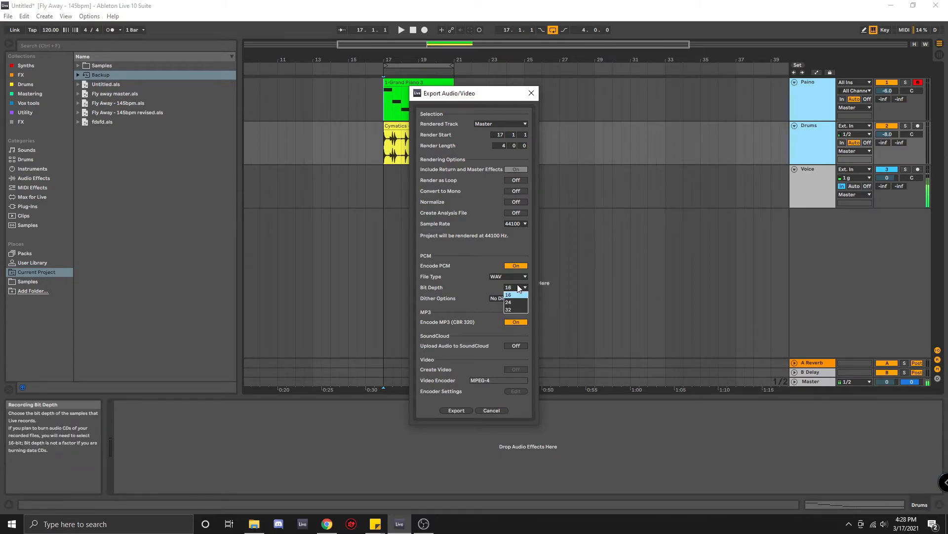
pyautogui.click(513, 301)
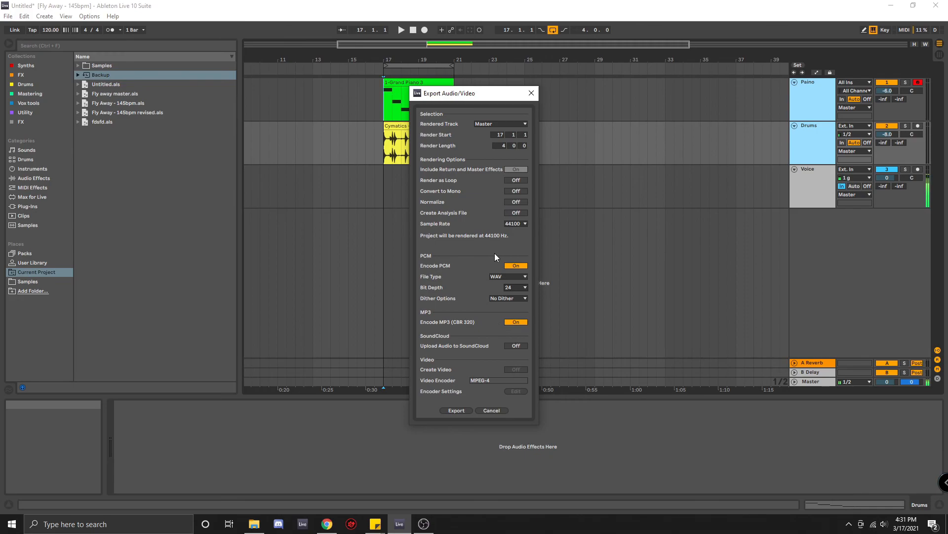
# Turn off PCM encoding and close the export settings without exporting.
pyautogui.click(514, 265)
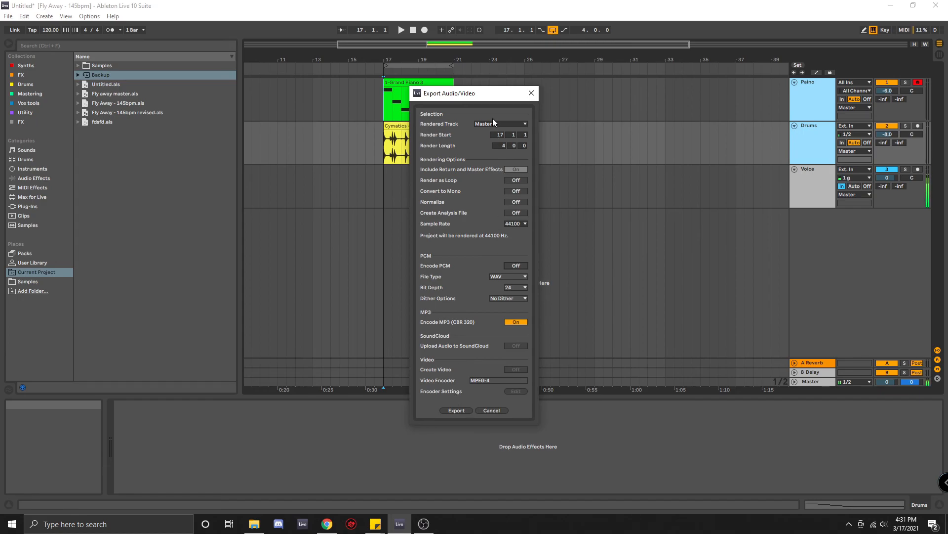
pyautogui.click(531, 94)
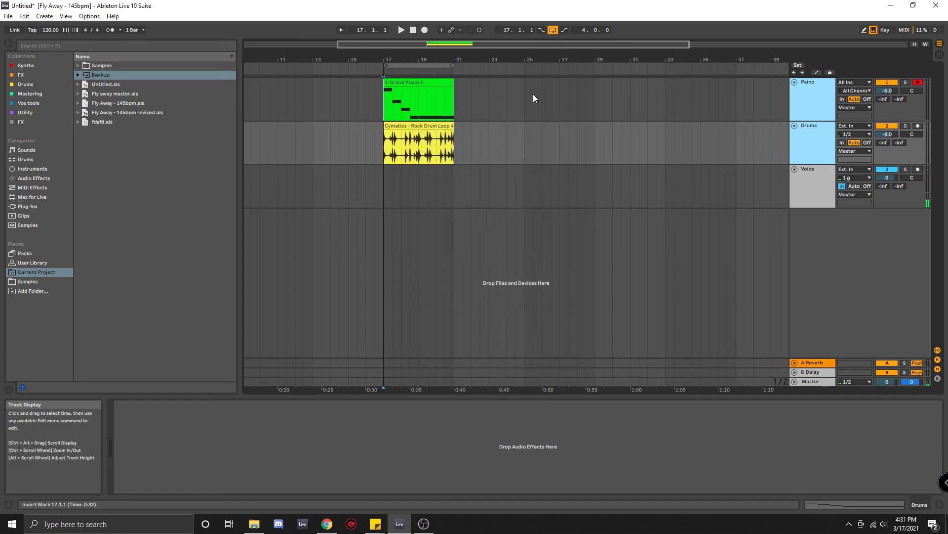